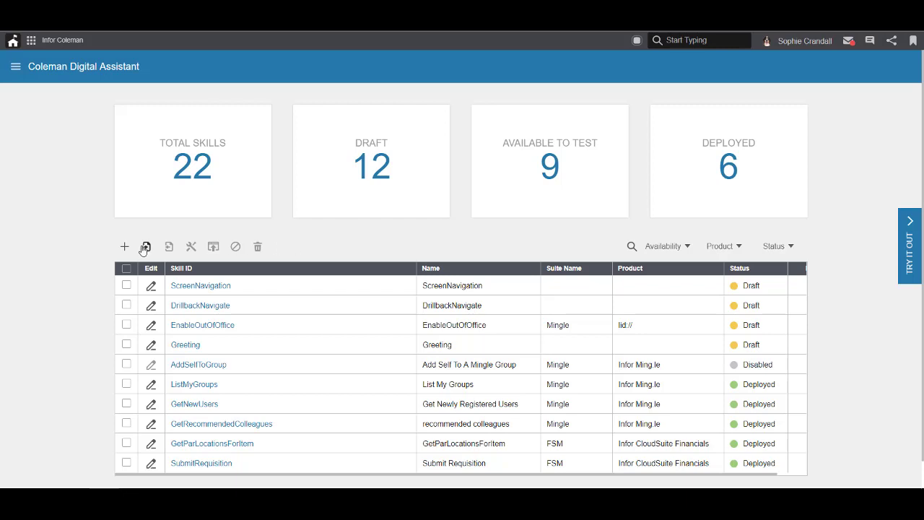
# - Create a skill with ID GetOfficeAddress, name "Get Office Address", description "Returns the address of a company office in a given city", and language English
pyautogui.click(124, 247)
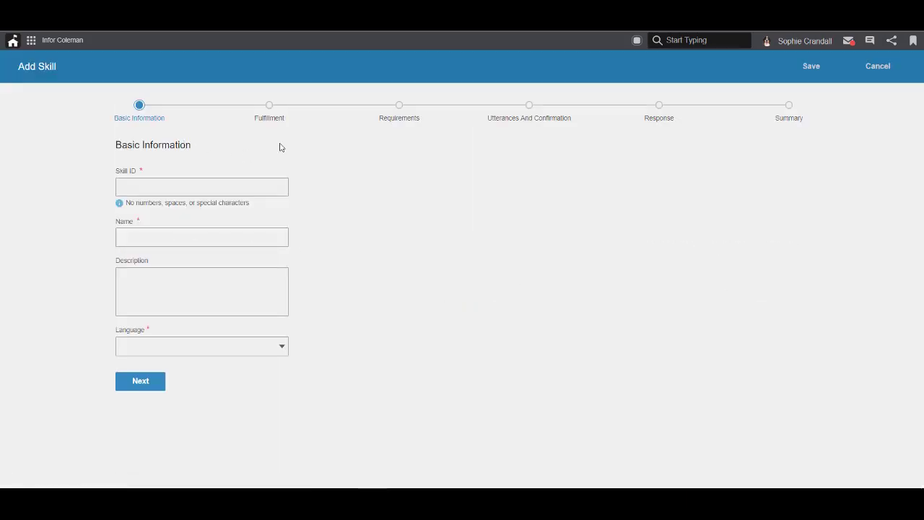
pyautogui.click(275, 185)
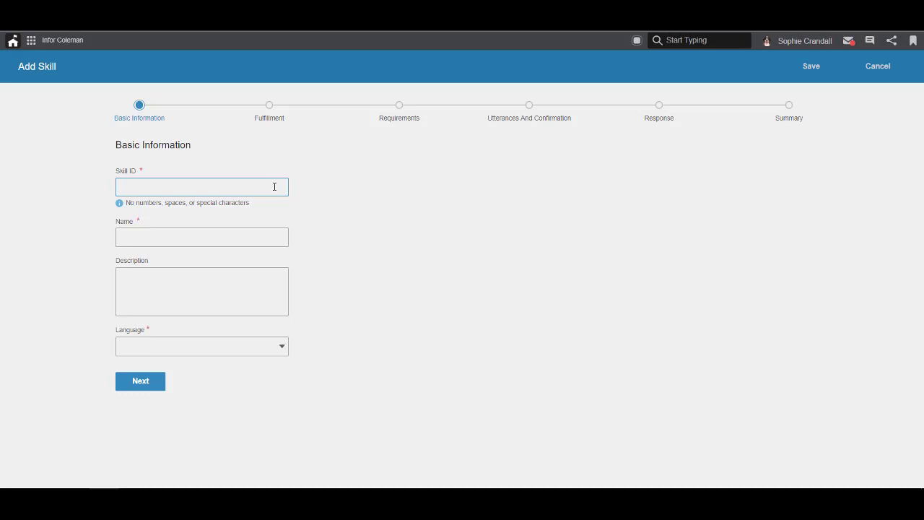
pyautogui.write('GetOfficeAddress')
pyautogui.press('Tab')
pyautogui.write('Get Office Address')
pyautogui.press('Tab')
pyautogui.write('Returns the address of a company office in a given city')
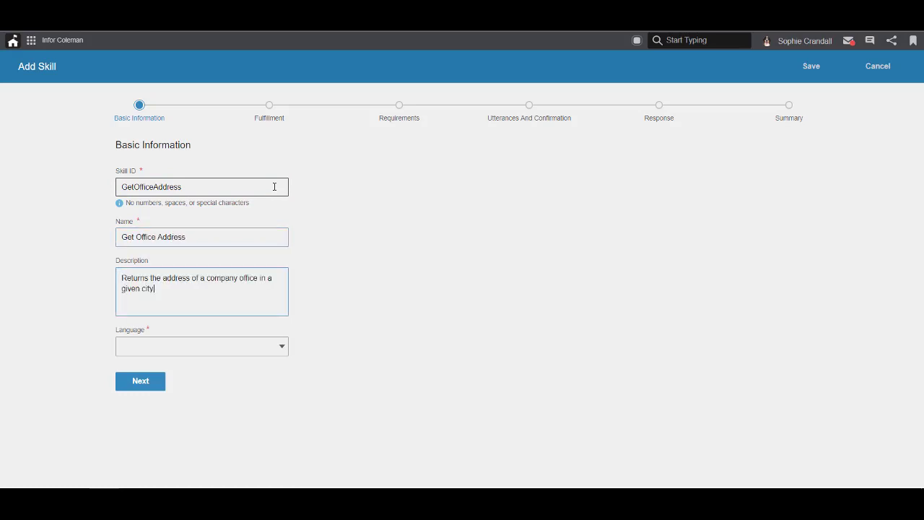
pyautogui.press('Tab')
pyautogui.press('Down')
pyautogui.press('Return')
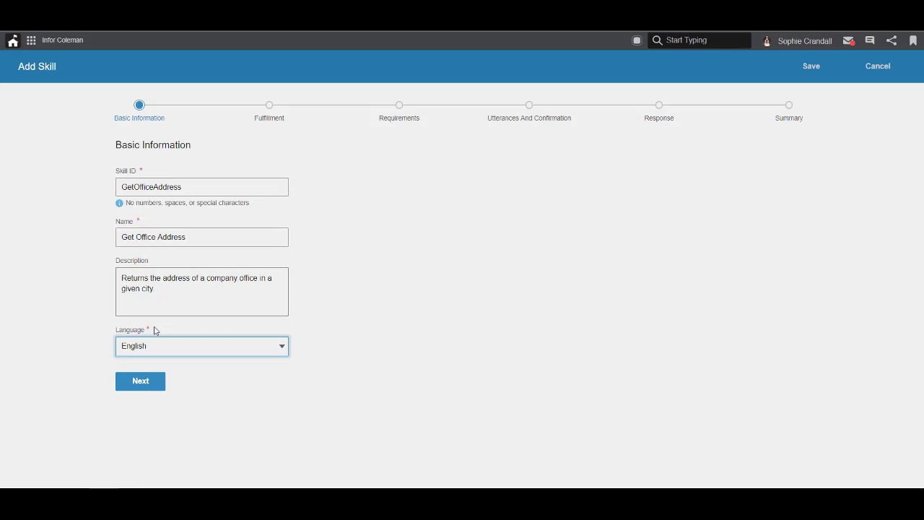
pyautogui.click(140, 384)
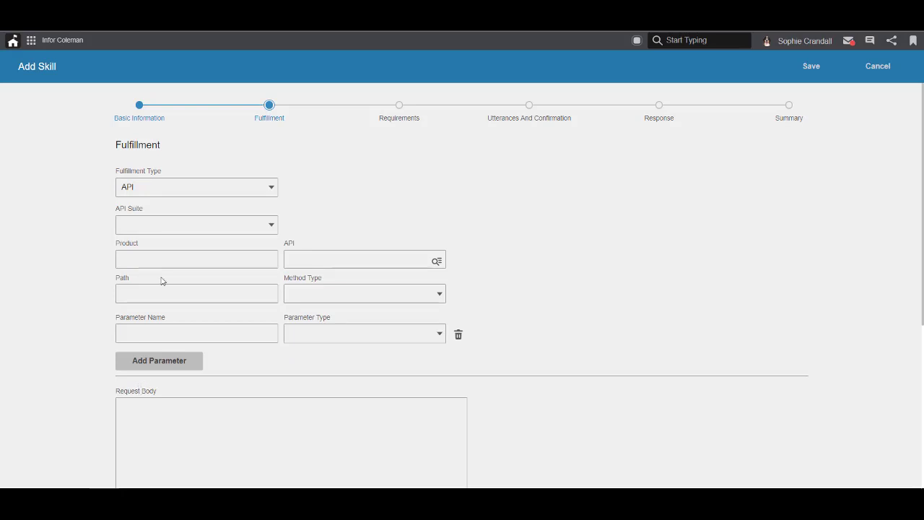
# - Set the skill's fulfillment type to Basic and proceed to its requirements
pyautogui.click(192, 193)
pyautogui.click(180, 227)
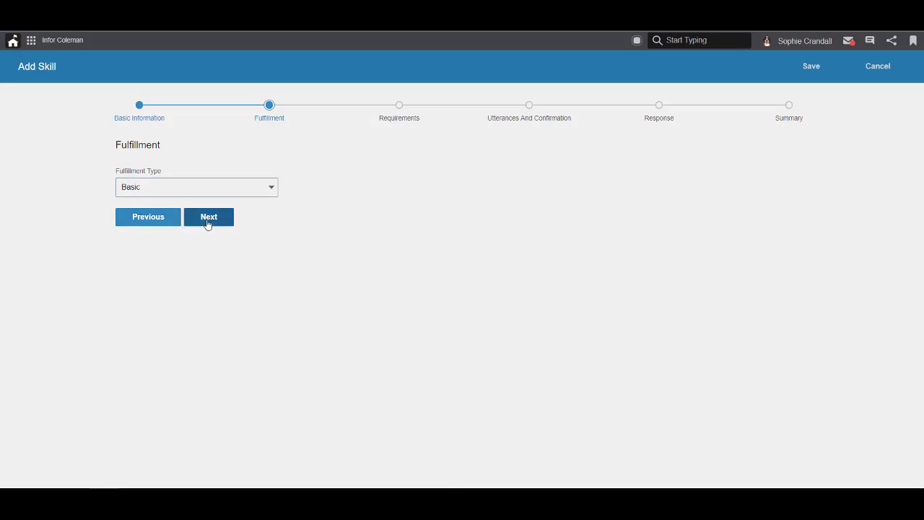
pyautogui.click(208, 221)
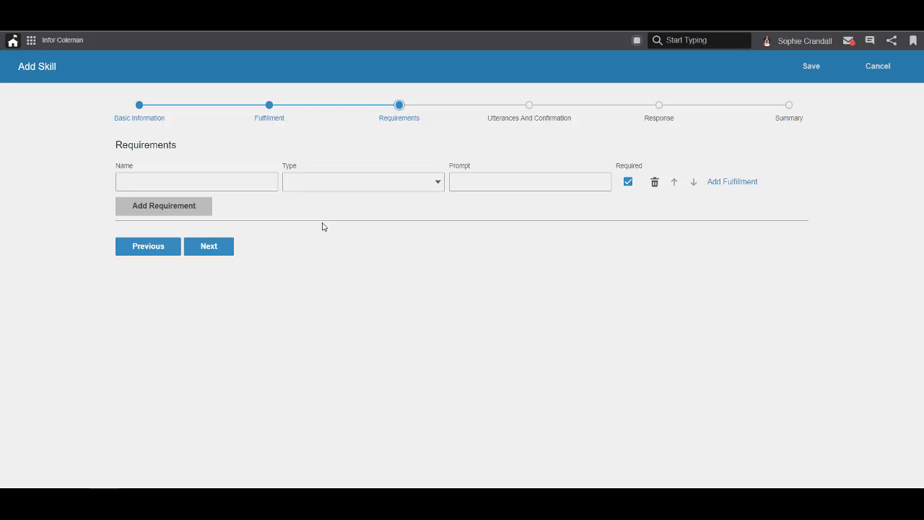
# - Define a City requirement of type String with the prompt "Which city is the office located in?" and proceed to the utterances
pyautogui.click(265, 183)
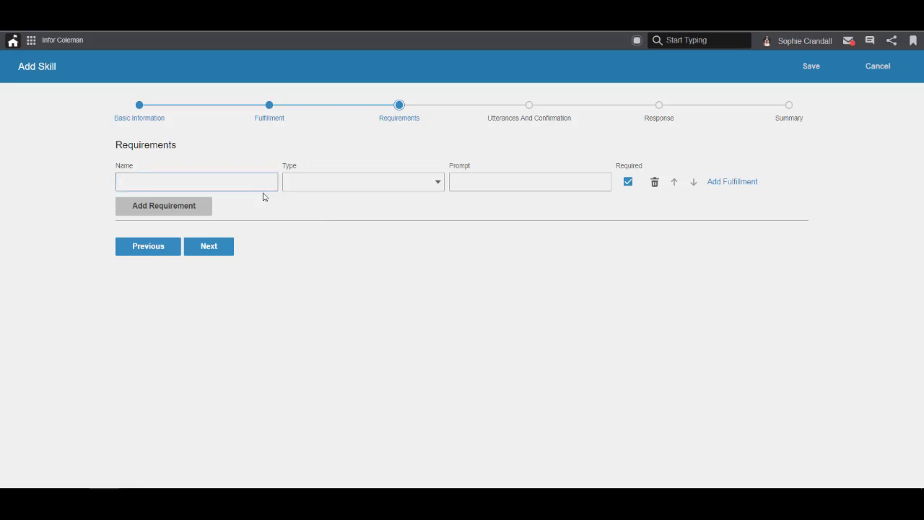
pyautogui.write('City')
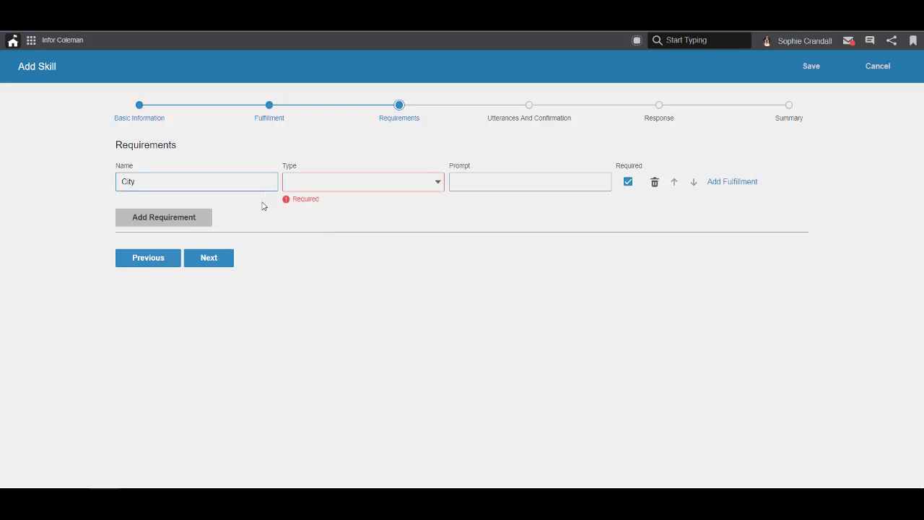
pyautogui.click(317, 186)
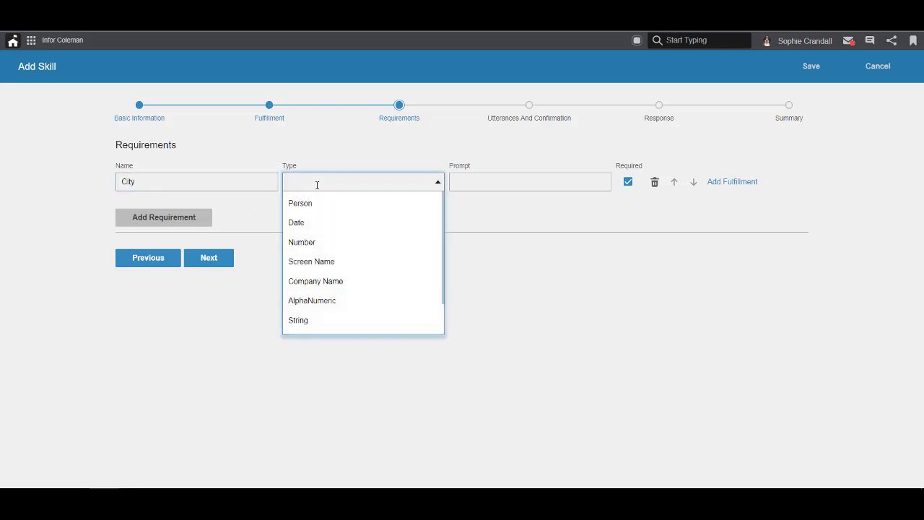
pyautogui.click(321, 324)
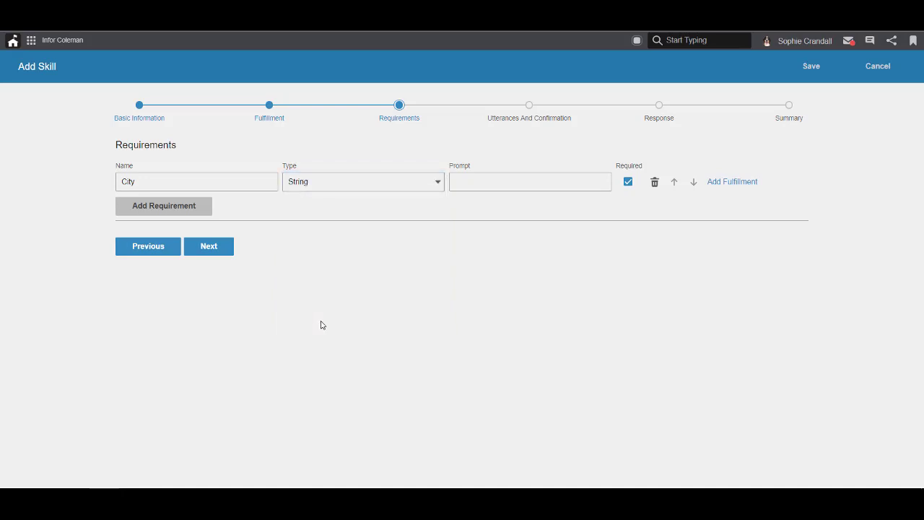
pyautogui.click(510, 186)
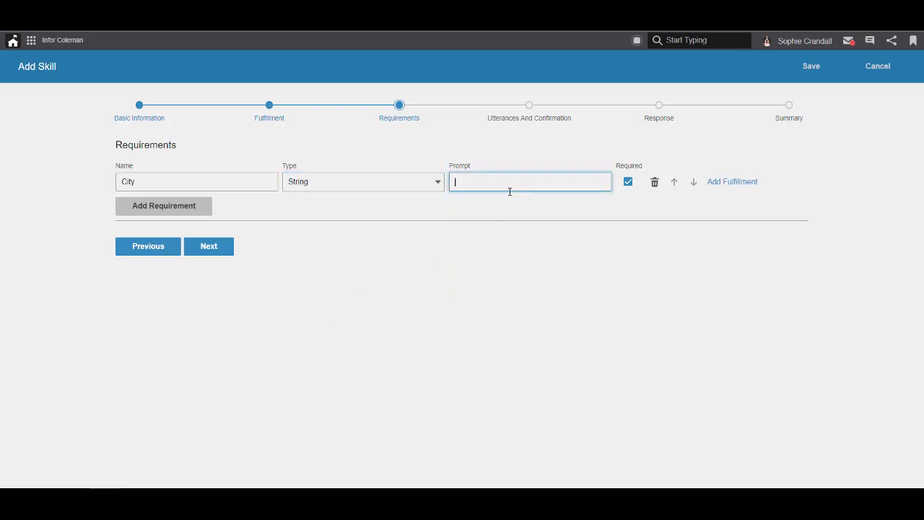
pyautogui.write('Which city is the office located in?')
pyautogui.click(205, 246)
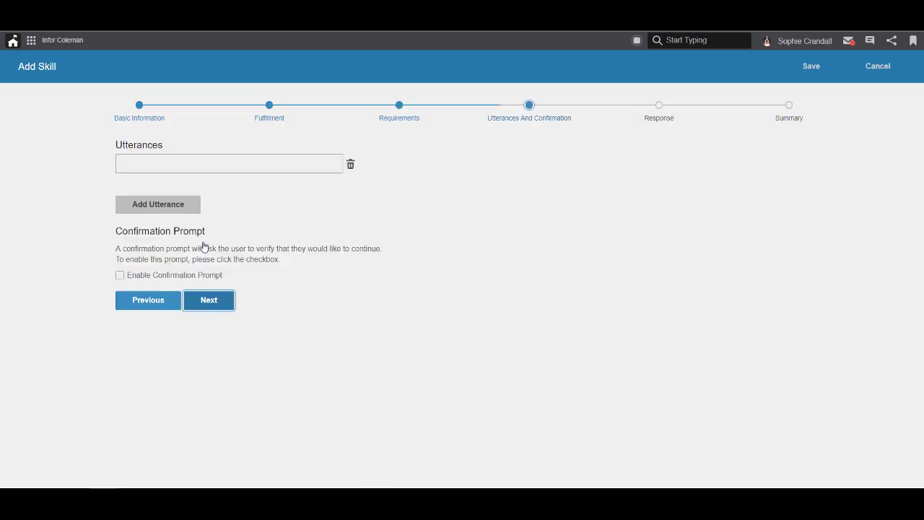
# - Enter the first two utterances, "what is the office address" and "where is the office"
pyautogui.click(264, 164)
pyautogui.write('what is the office ')
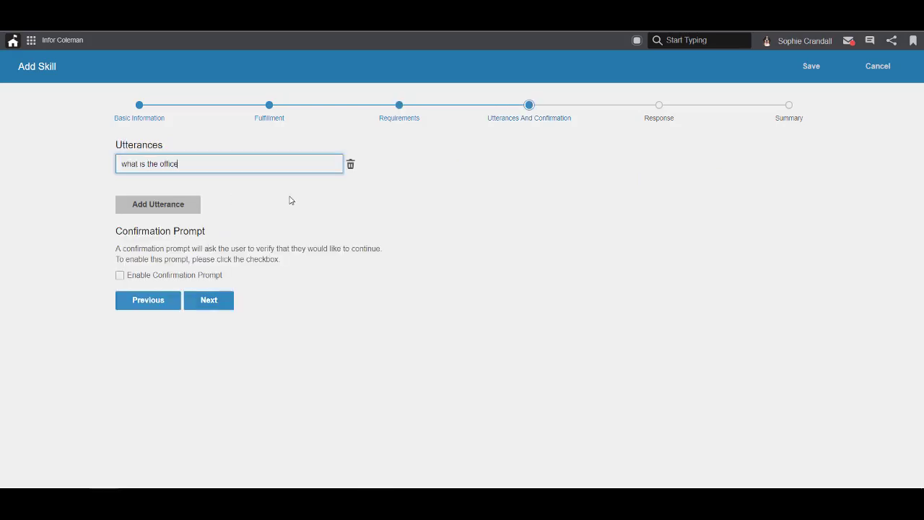
pyautogui.write('address')
pyautogui.click(174, 204)
pyautogui.write('where is the offic')
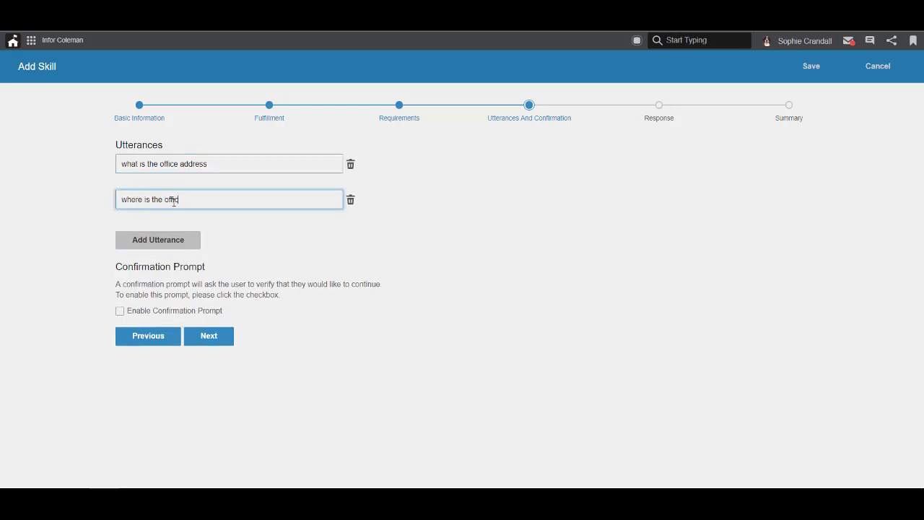
pyautogui.write('e')
# - Add the utterances "which address is the office", "wheres the office" and "where is the office located"
pyautogui.click(182, 235)
pyautogui.write('which ')
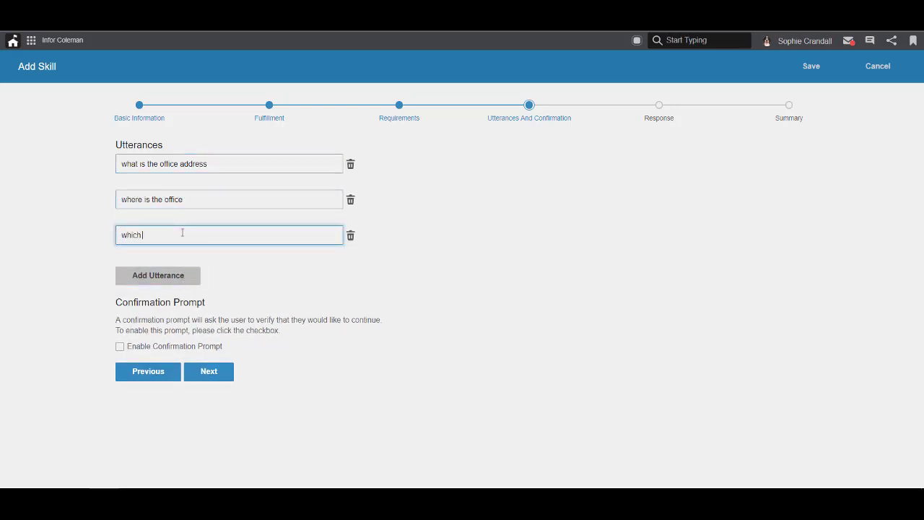
pyautogui.write('address is the office')
pyautogui.click(192, 273)
pyautogui.write('wheres the office')
pyautogui.click(182, 310)
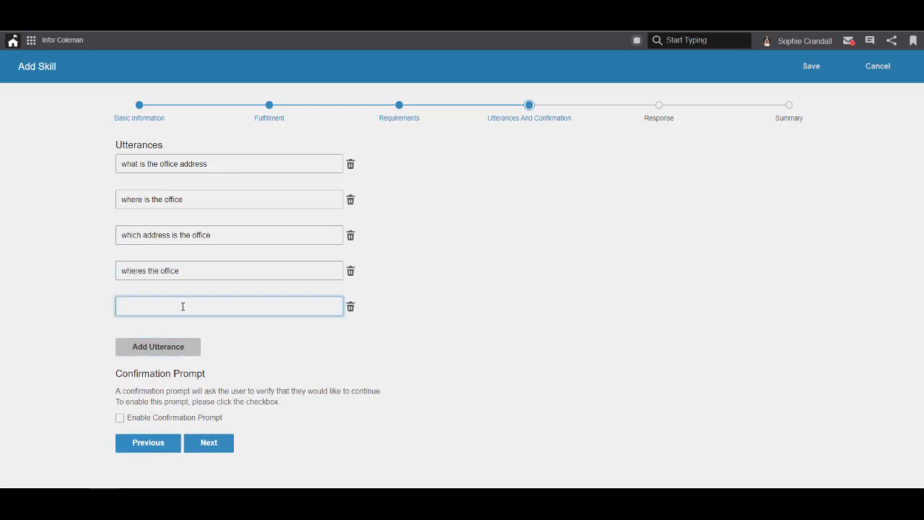
pyautogui.write('where is the office located')
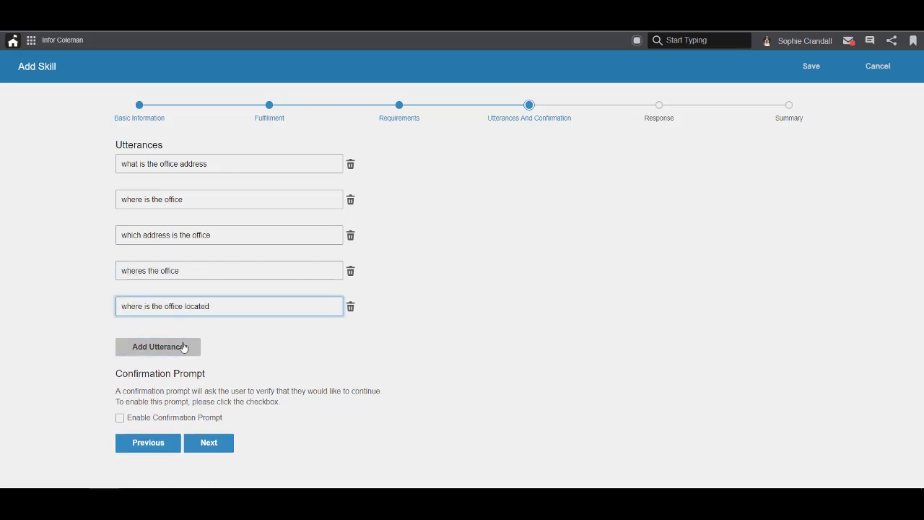
# - Add the utterances "where is the {City} office" and "where is the {City} branch", using the City requirement as the variable
pyautogui.click(183, 348)
pyautogui.write('where is the {')
pyautogui.click(192, 364)
pyautogui.write('office')
pyautogui.click(181, 385)
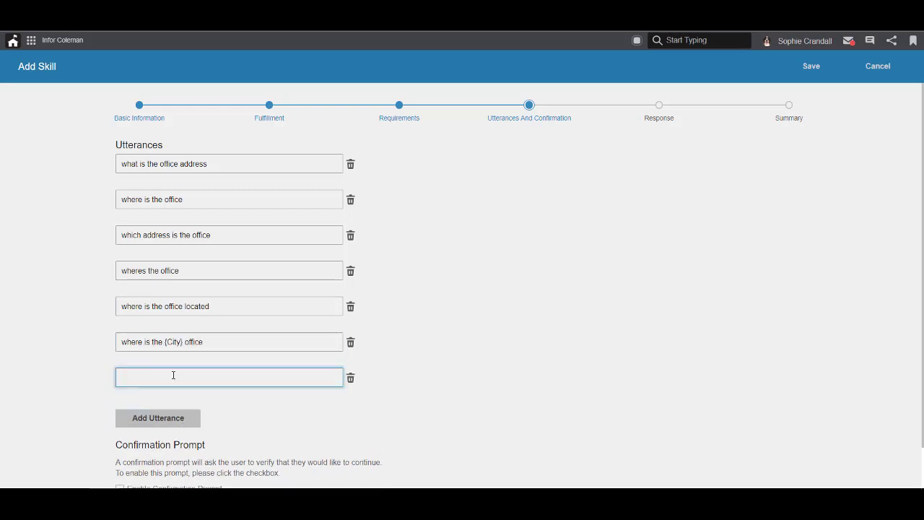
pyautogui.write('where is the {')
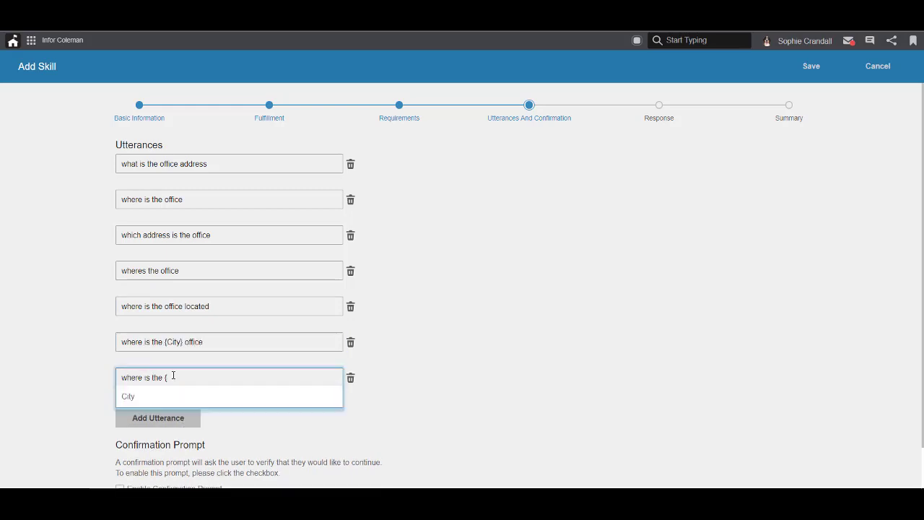
pyautogui.click(192, 396)
pyautogui.write('branch')
# - Add the utterances "what is the address of the {City} location" and "give me the address for the {City} office"
pyautogui.click(196, 418)
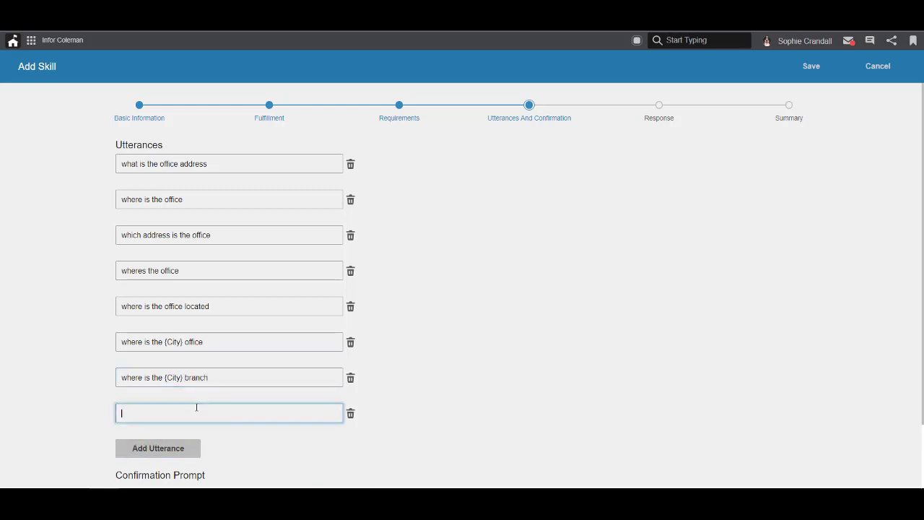
pyautogui.write('what is the address of the {')
pyautogui.click(236, 427)
pyautogui.write('location')
pyautogui.click(198, 446)
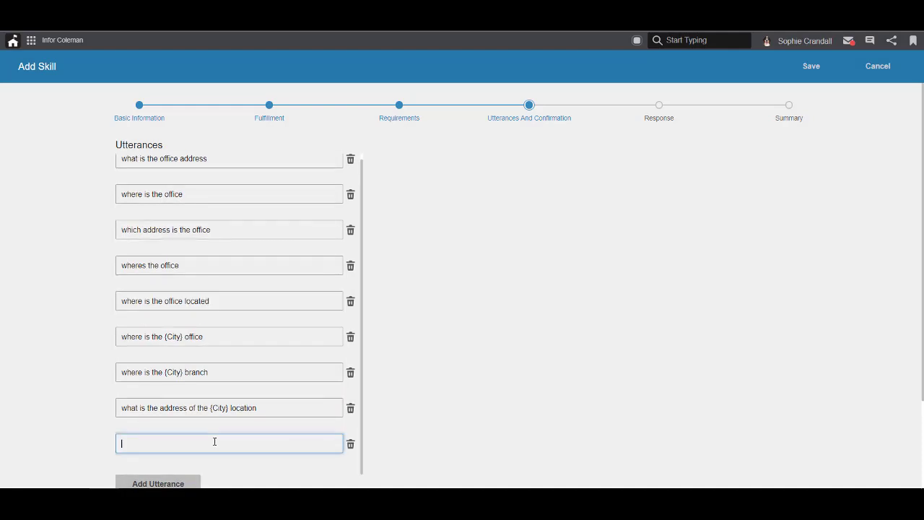
pyautogui.write('give me the address for the {city')
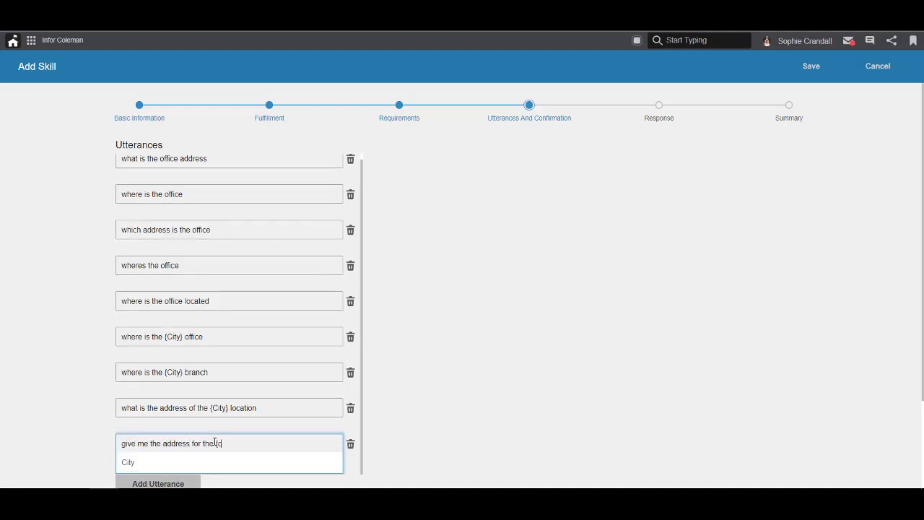
pyautogui.click(259, 462)
pyautogui.write('office')
# - Add the utterances "what is the {City} address" and "what is the {City} branch address"
pyautogui.click(181, 482)
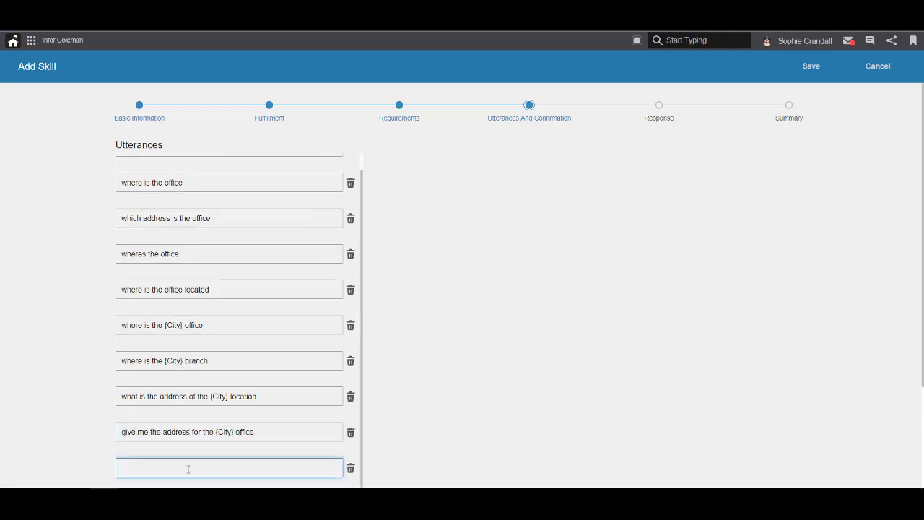
pyautogui.write('what is the {city')
pyautogui.click(206, 449)
pyautogui.write('address')
pyautogui.scroll(-3, 238, 411)
pyautogui.click(192, 397)
pyautogui.write('what is the {City} branc')
pyautogui.click(213, 381)
pyautogui.write('branch address')
# - Add the utterances "how do i get to the {City} office" and "help me find the {City} office", and proceed to the response
pyautogui.click(185, 396)
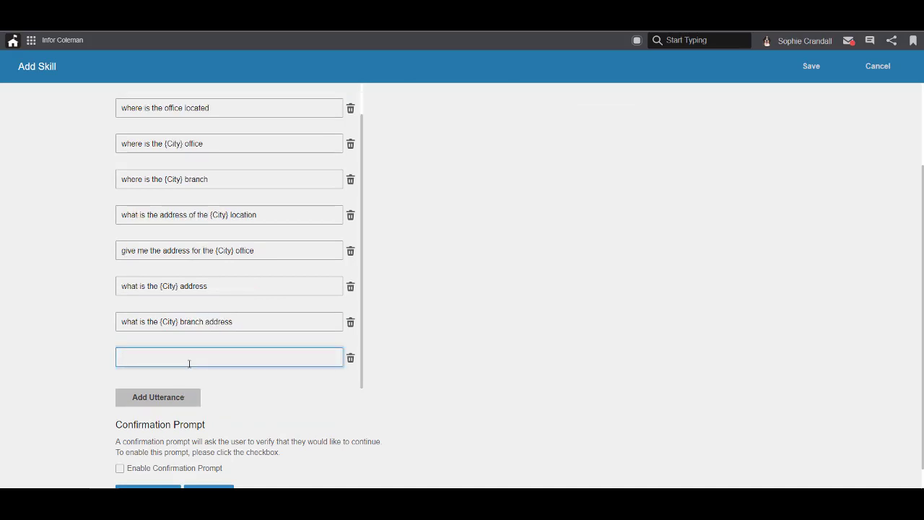
pyautogui.write('how do i get to the {c')
pyautogui.press('Return')
pyautogui.write('office')
pyautogui.click(188, 394)
pyautogui.write('help me find the {City} offic')
pyautogui.click(227, 377)
pyautogui.write('office')
pyautogui.scroll(-1, 227, 379)
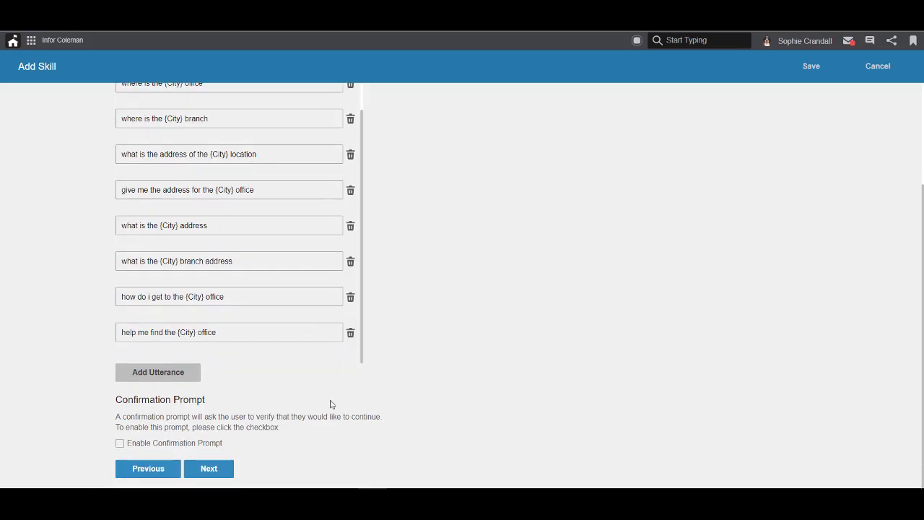
pyautogui.click(226, 470)
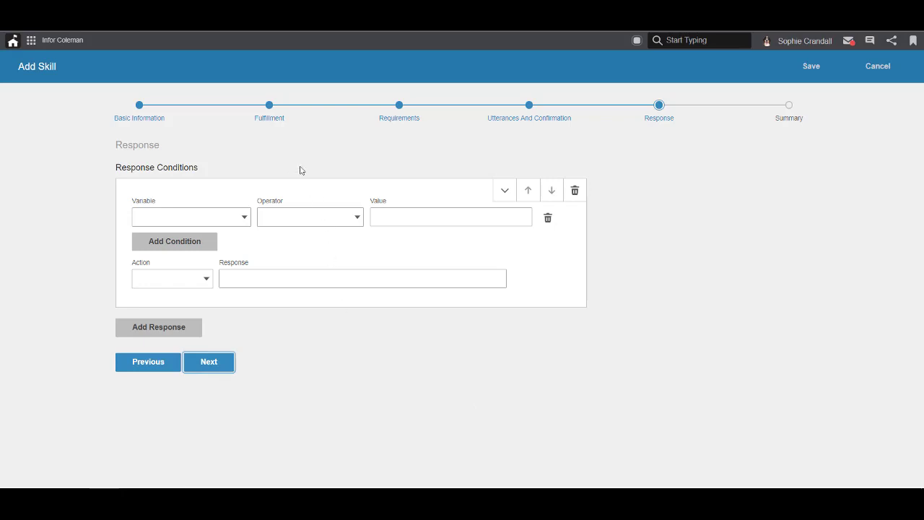
# - Set the first response condition to City Contains "ny"
pyautogui.click(234, 219)
pyautogui.click(207, 260)
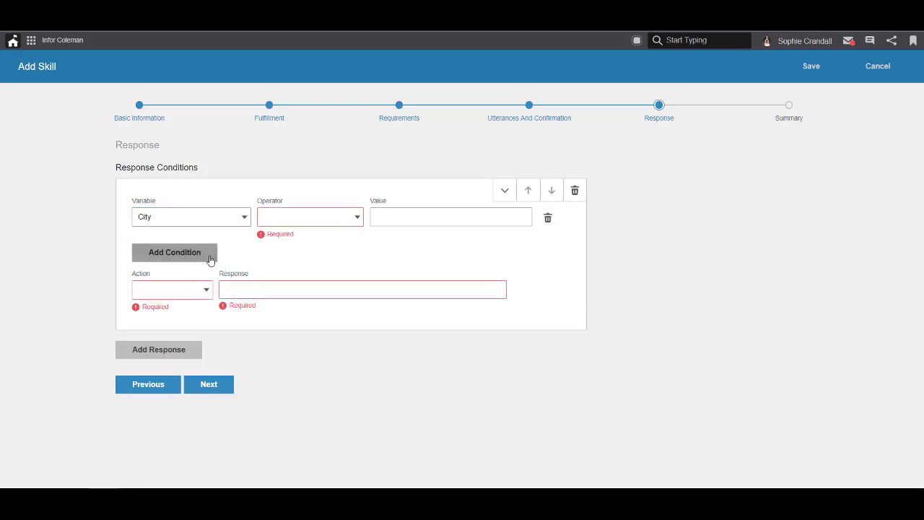
pyautogui.click(285, 220)
pyautogui.click(295, 317)
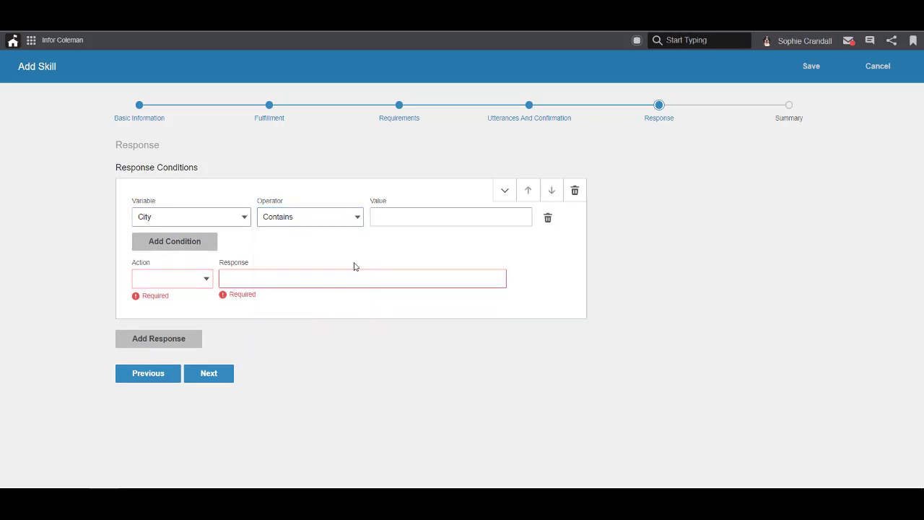
pyautogui.click(398, 220)
pyautogui.write('ny')
# - Set the first response's action to Message, with a text giving the New York office's street address
pyautogui.click(207, 279)
pyautogui.click(203, 301)
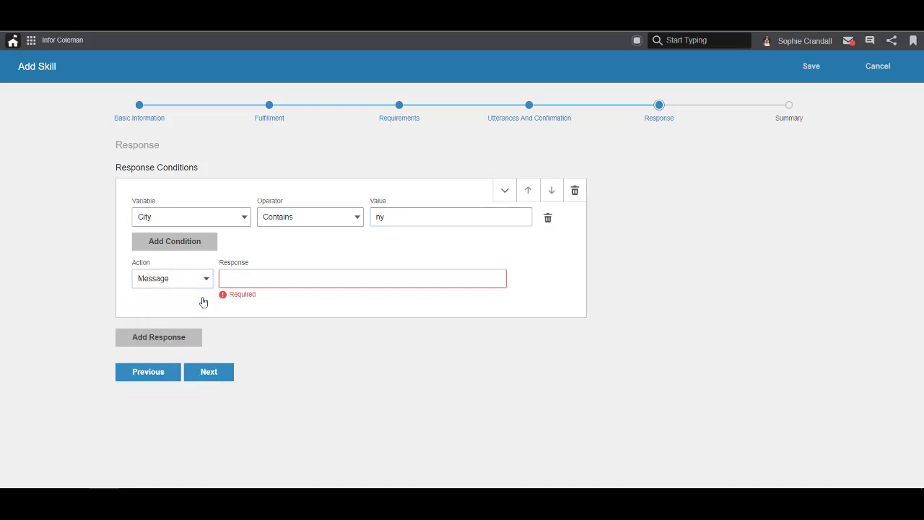
pyautogui.click(237, 279)
pyautogui.write('The address is 47 W 13th St, New York, NY 10011, USA')
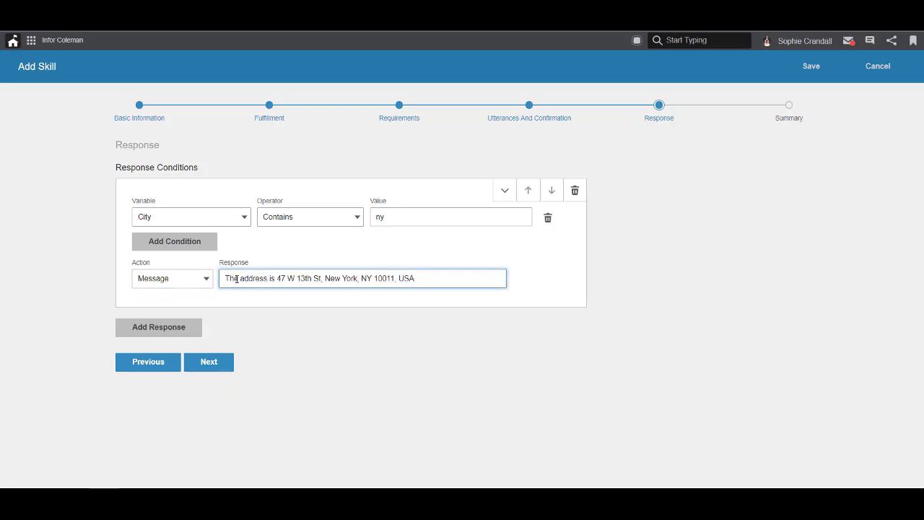
# - Add a second response with the condition City Contains "new york"
pyautogui.click(190, 327)
pyautogui.click(186, 356)
pyautogui.click(180, 398)
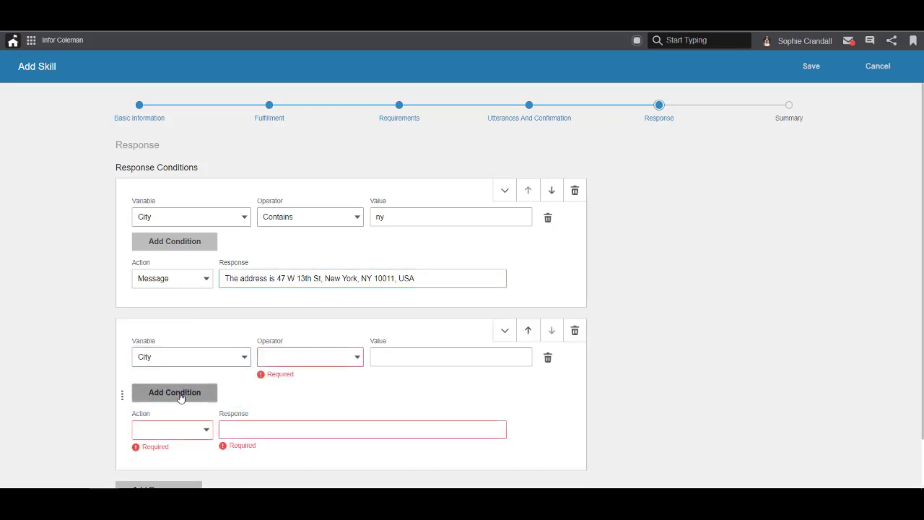
pyautogui.click(294, 365)
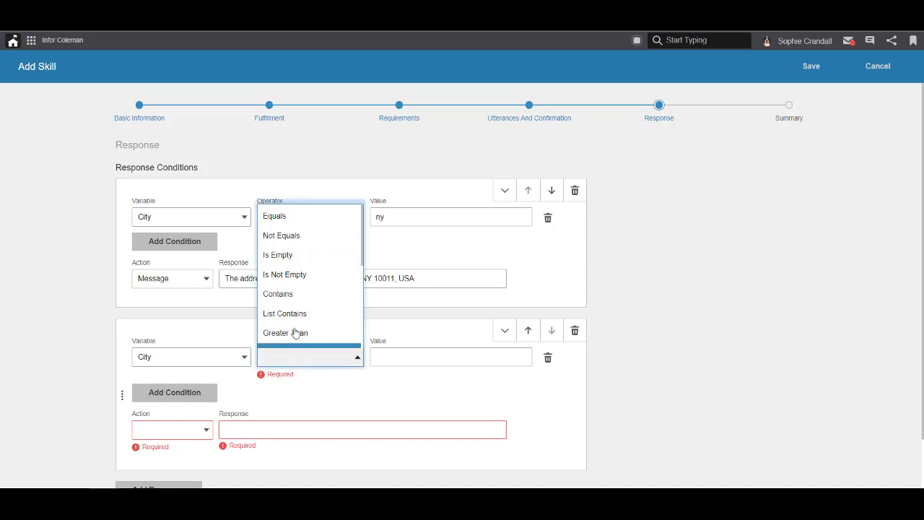
pyautogui.click(301, 296)
pyautogui.click(393, 354)
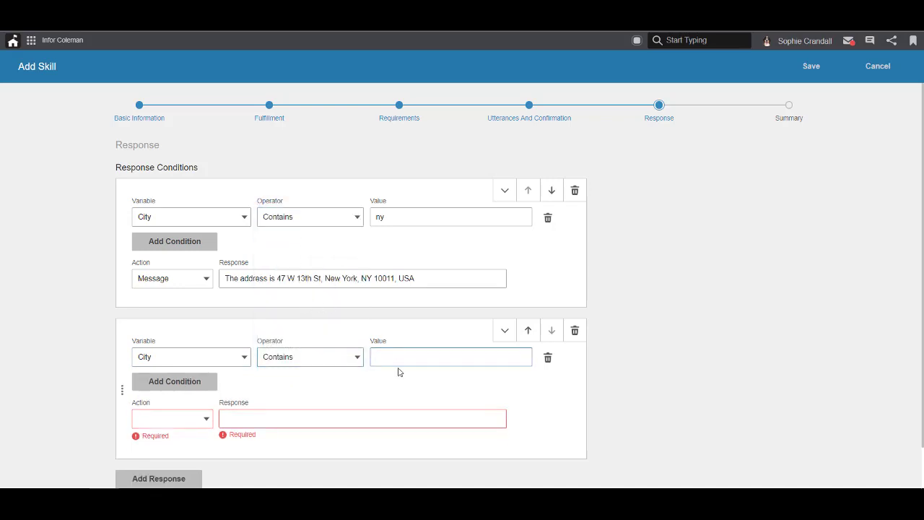
pyautogui.write('new york')
# - Set the second response's action to Message, with the same text giving the New York office's street address
pyautogui.click(195, 418)
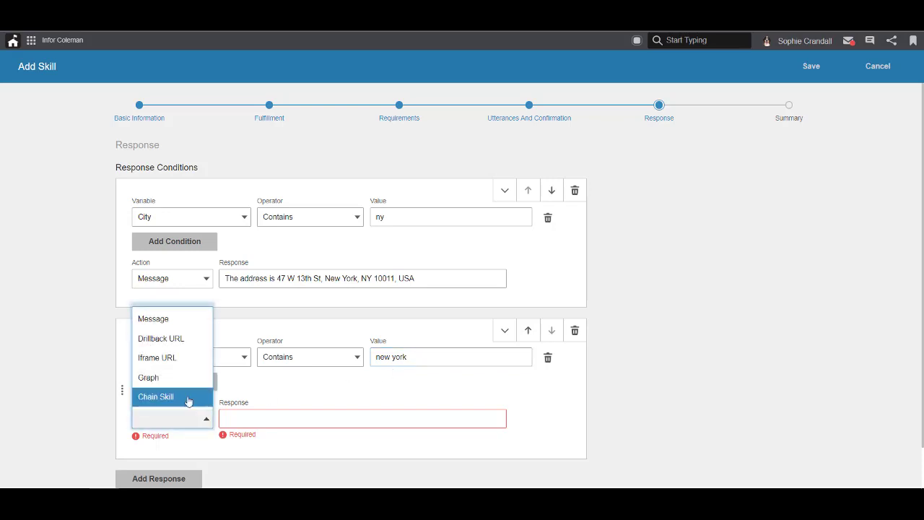
pyautogui.click(163, 319)
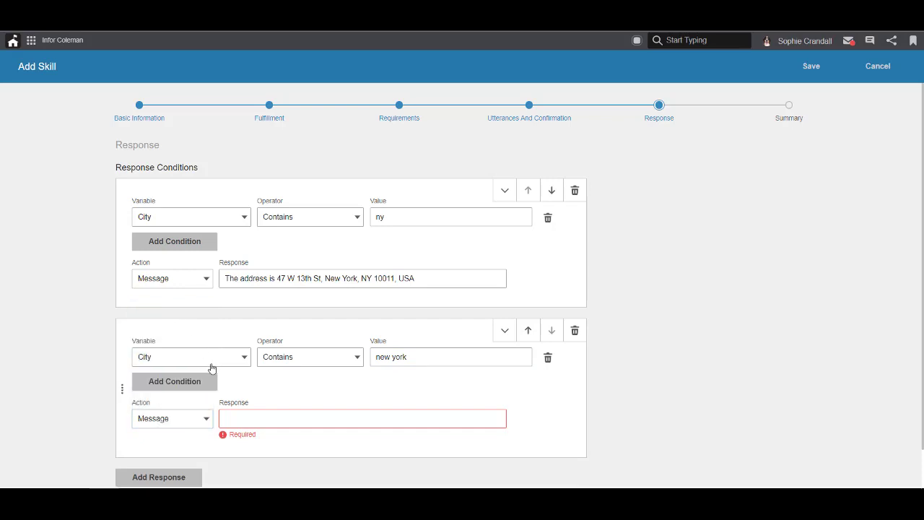
pyautogui.click(253, 419)
pyautogui.write('The address is 47 W 13th St, New York, NY 10011, USA')
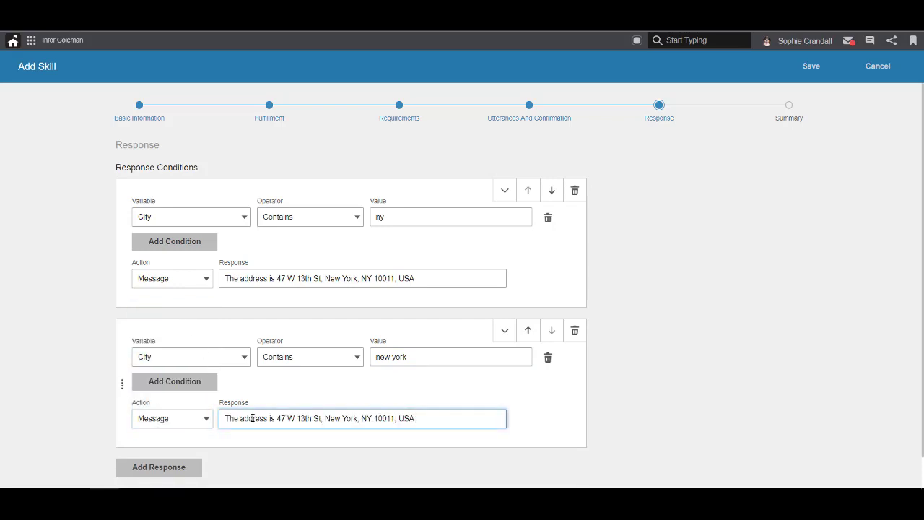
# - Add a third response with the condition City Contains "atl"
pyautogui.click(190, 470)
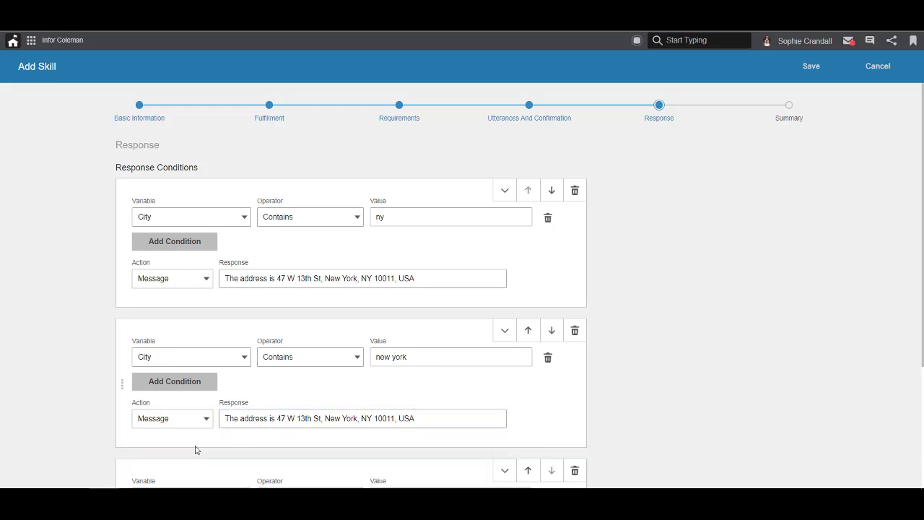
pyautogui.scroll(-3, 195, 450)
pyautogui.click(240, 325)
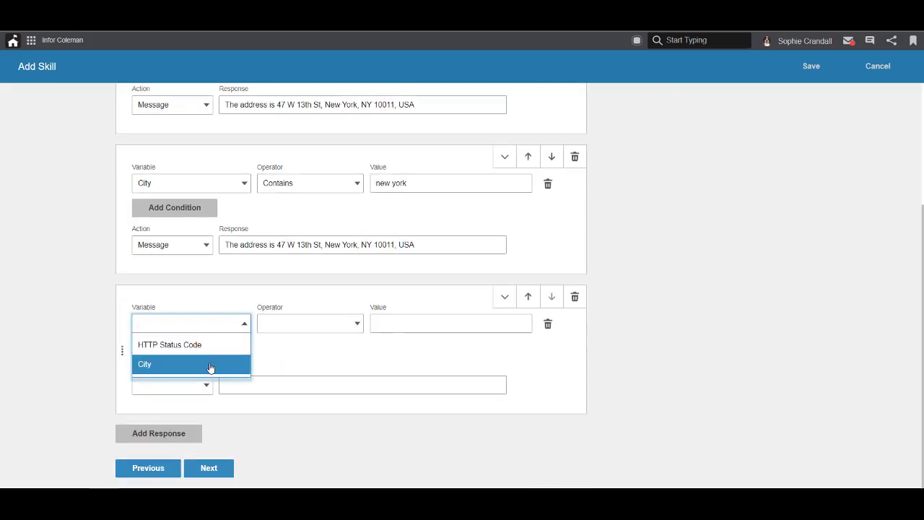
pyautogui.click(210, 365)
pyautogui.click(297, 327)
pyautogui.click(318, 423)
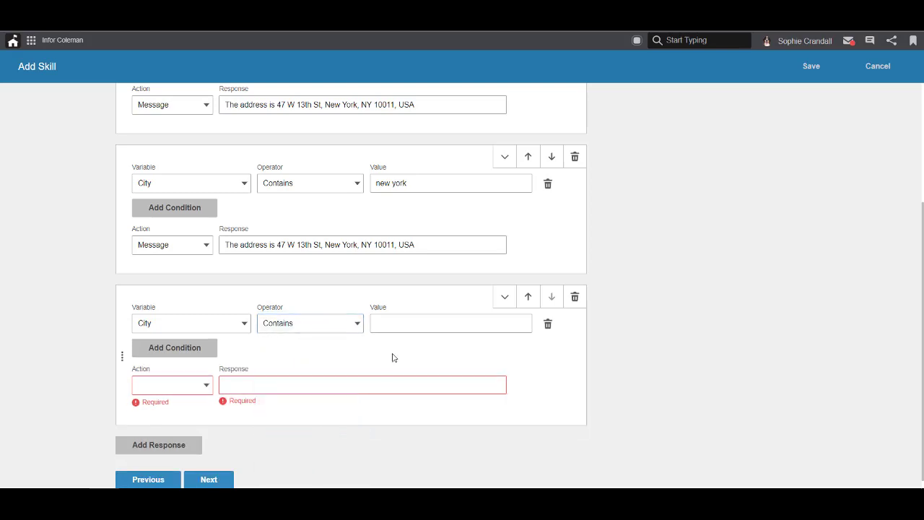
pyautogui.click(398, 326)
pyautogui.write('atl')
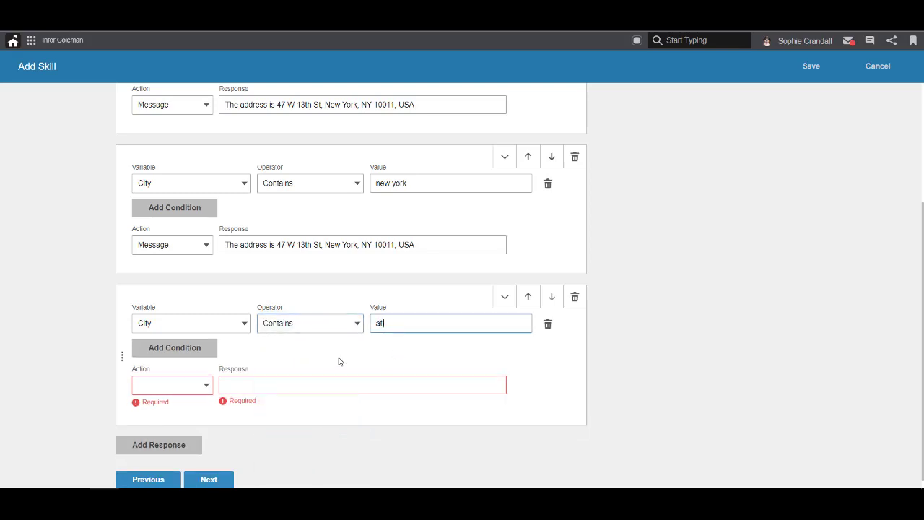
# - Set the third response's action to Message, with a text giving the Atlanta office's street address
pyautogui.click(207, 386)
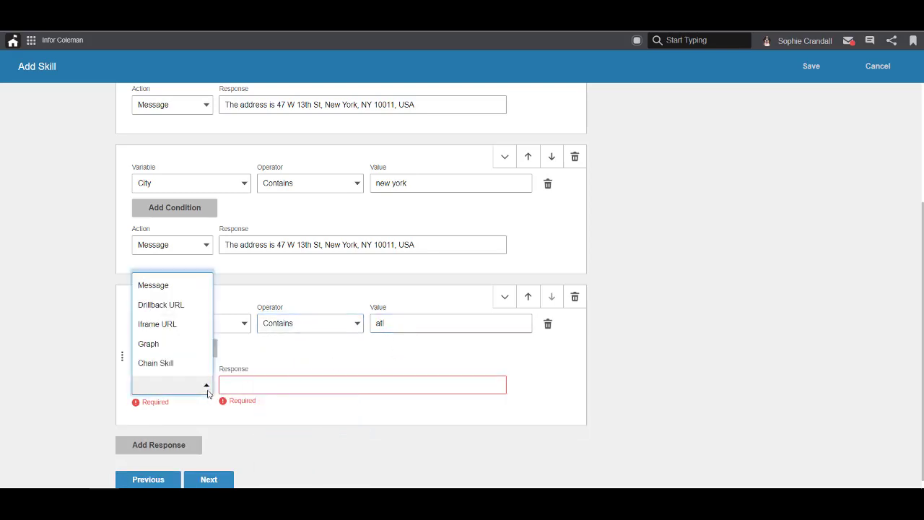
pyautogui.click(186, 292)
pyautogui.click(267, 385)
pyautogui.write('The address is 123 Peachtree St, Atlanta, GA 30301')
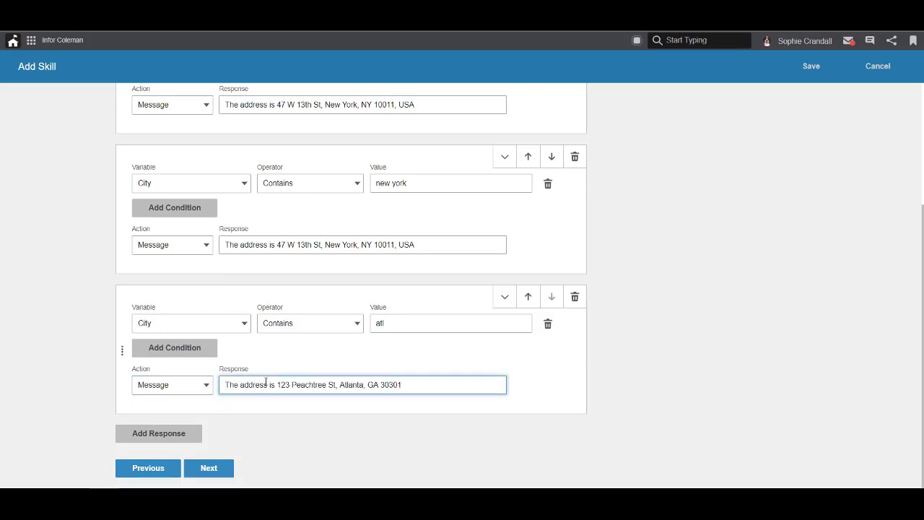
# - Add a fourth response without any condition, as a Message reading "We don't have an office located in that city."
pyautogui.click(195, 434)
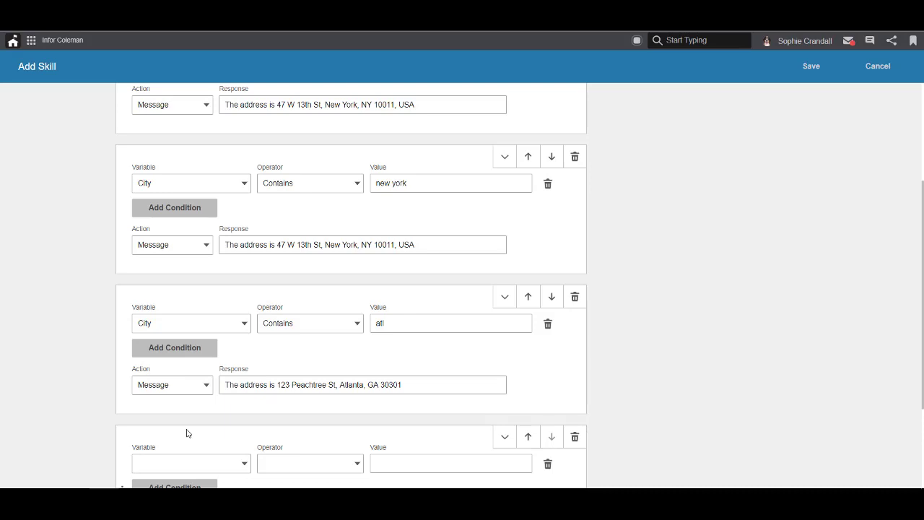
pyautogui.scroll(-2, 186, 433)
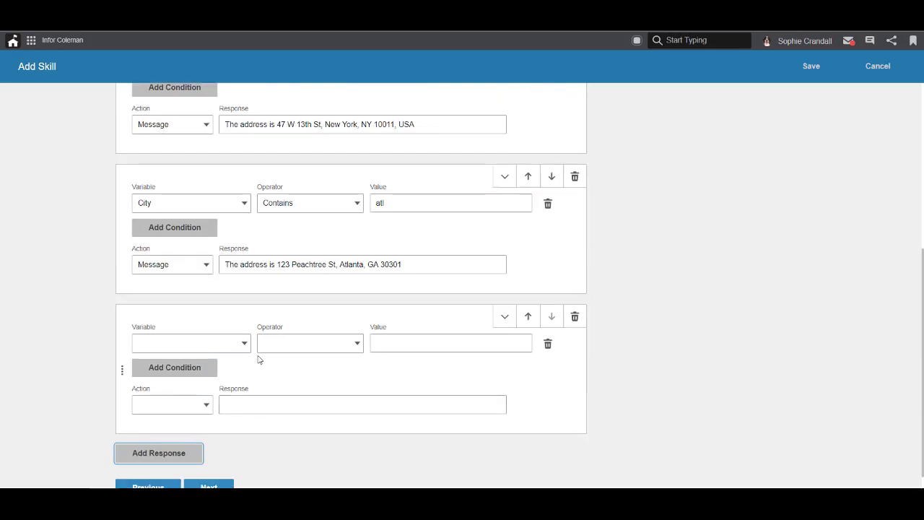
pyautogui.click(549, 346)
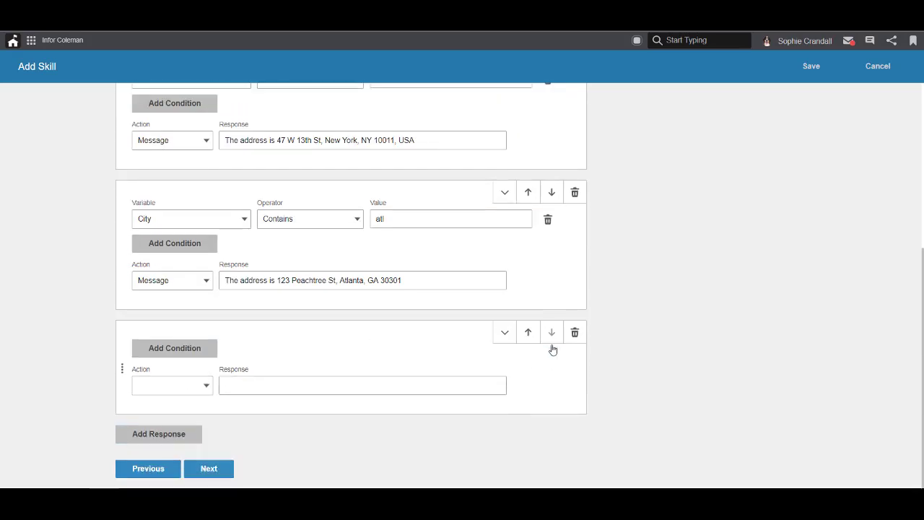
pyautogui.click(204, 383)
pyautogui.click(144, 286)
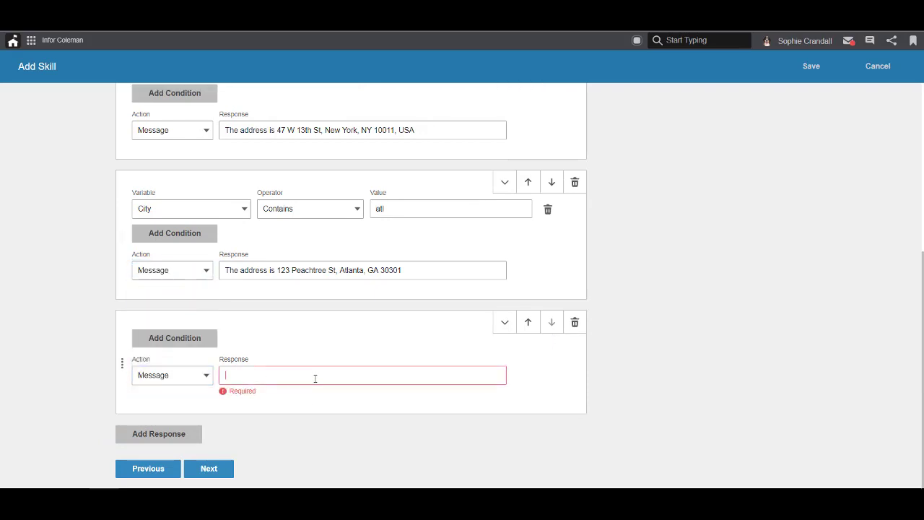
pyautogui.write("We don't have an office located in that city")
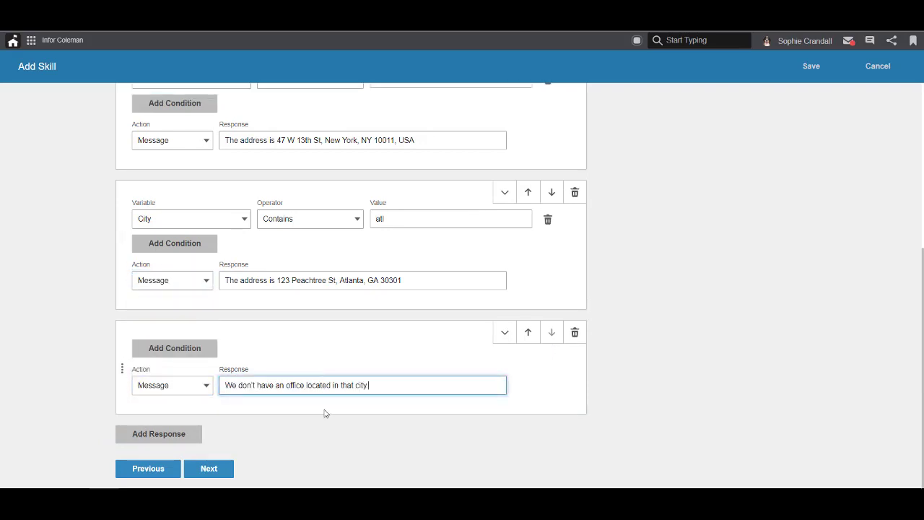
pyautogui.click(325, 412)
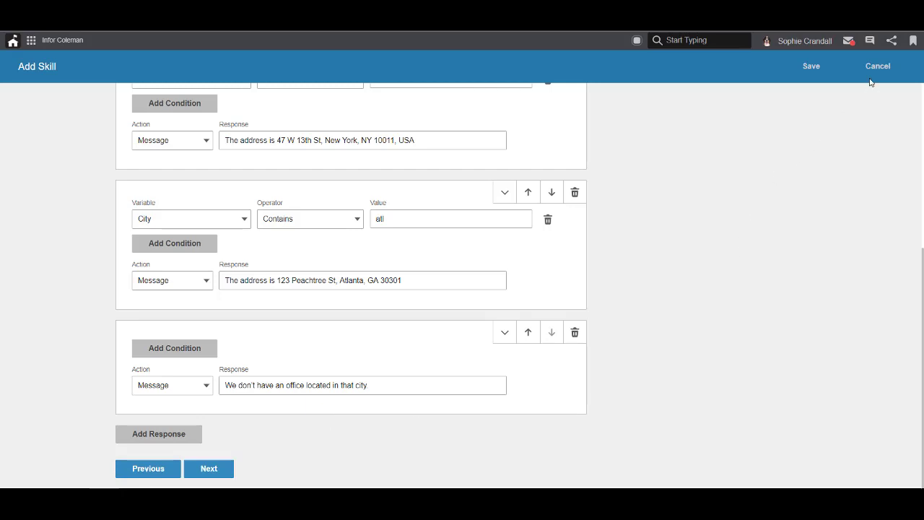
# - Save the skill and dismiss the confirmation
pyautogui.click(812, 66)
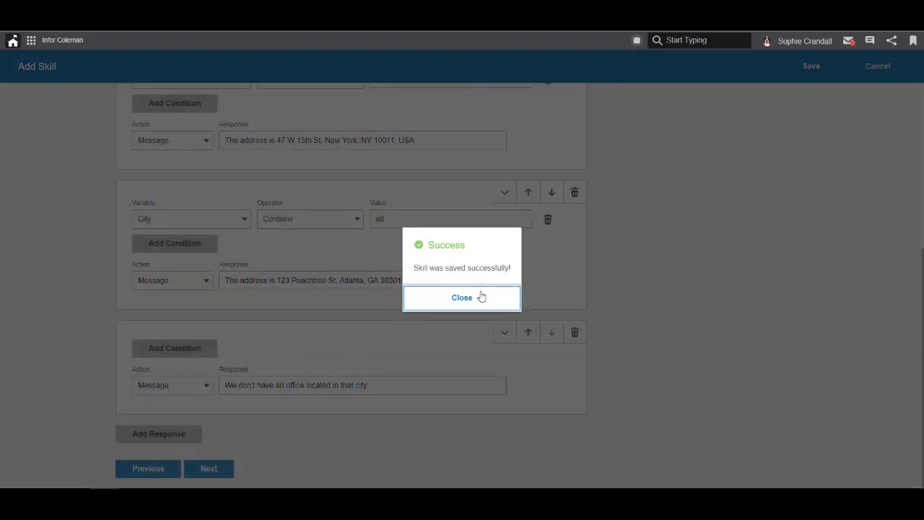
pyautogui.click(462, 298)
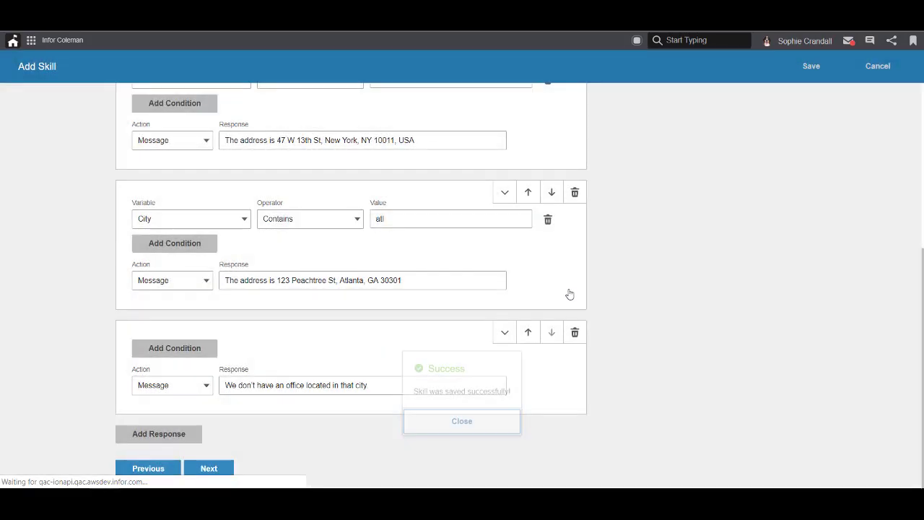